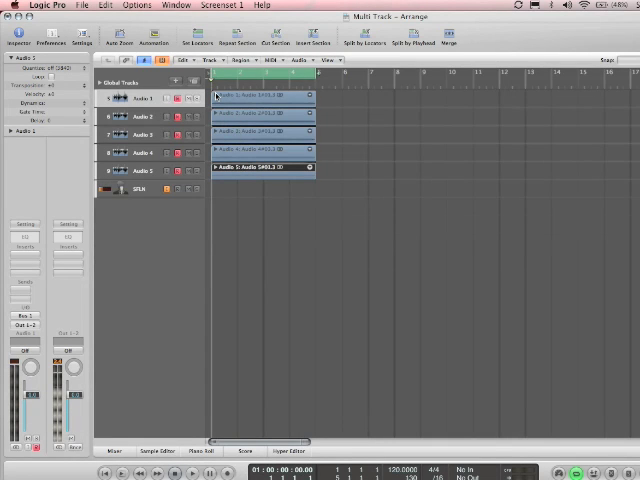
# Step: Expand the Audio 1 take folder to reveal its four recorded take lanes
pyautogui.click(216, 95)
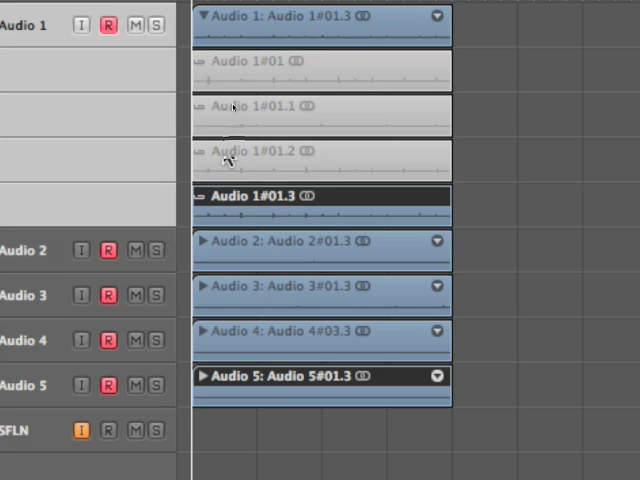
pyautogui.click(233, 106)
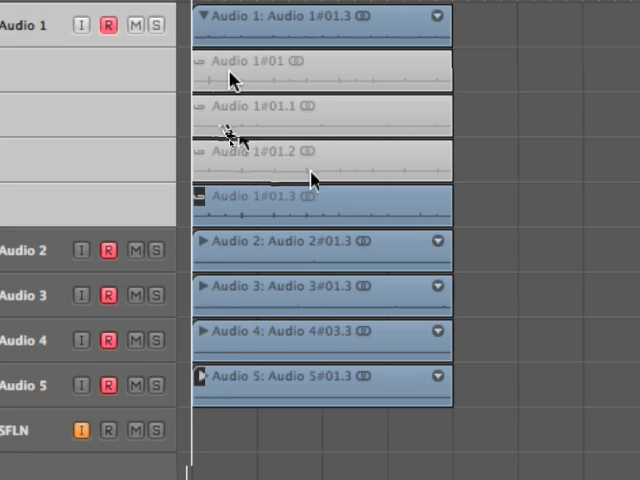
# Step: Swipe sections of takes Audio 1#01.1 and Audio 1#01.2 into the Audio 1 comp
pyautogui.moveTo(238, 122); pyautogui.dragTo(250, 122)
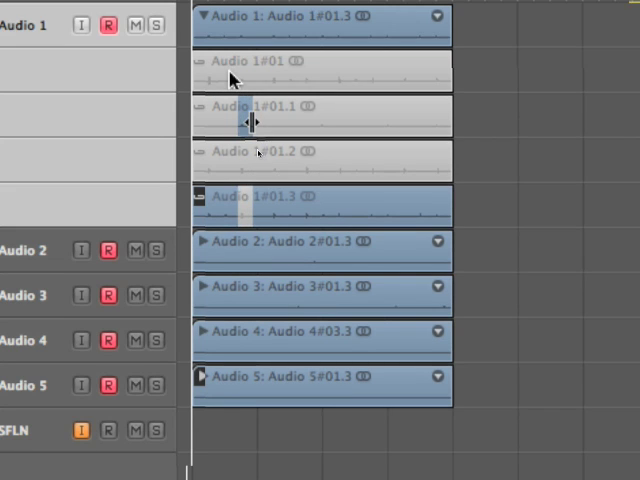
pyautogui.moveTo(310, 161); pyautogui.dragTo(336, 161)
pyautogui.moveTo(296, 160); pyautogui.dragTo(337, 159)
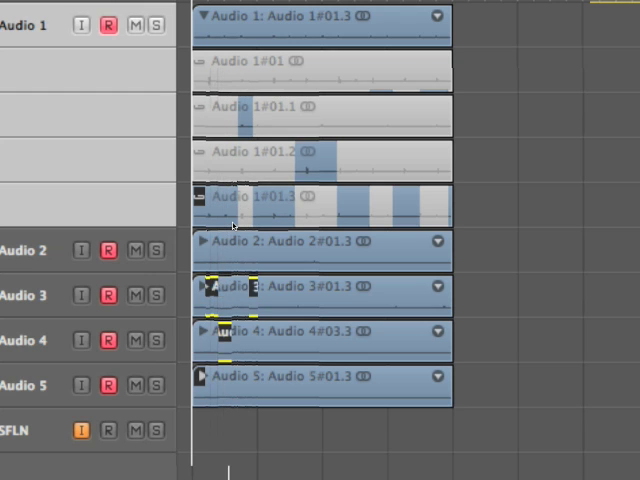
# Step: Expand Audio 4's take folder and swipe sections from takes 4#03 to 4#03.3 into Comp 1
pyautogui.click(204, 331)
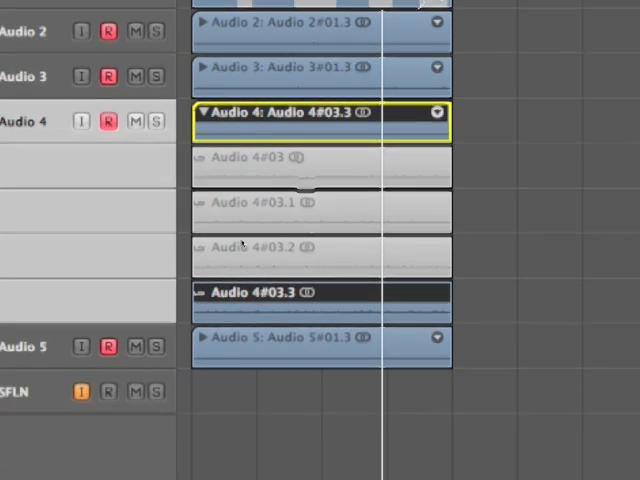
pyautogui.moveTo(221, 163); pyautogui.dragTo(254, 163)
pyautogui.moveTo(276, 193); pyautogui.dragTo(339, 197)
pyautogui.moveTo(353, 243); pyautogui.dragTo(413, 243)
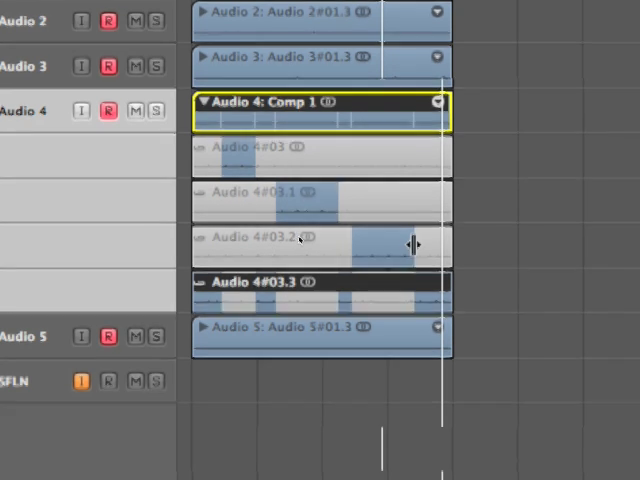
pyautogui.moveTo(420, 163); pyautogui.dragTo(466, 163)
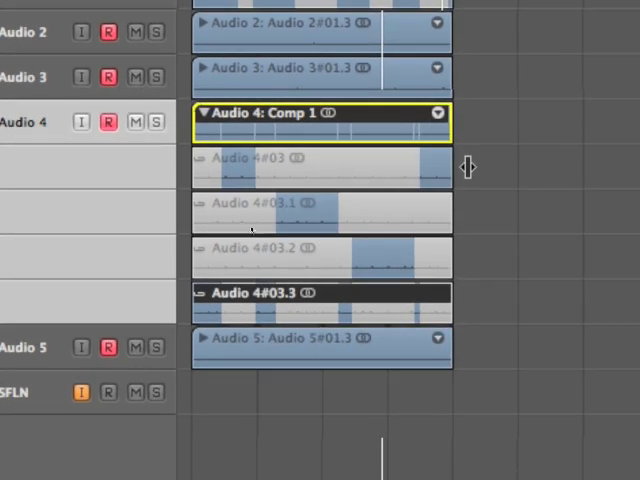
# Step: Toggle the Audio 4 take folder and leave it collapsed to its Comp 1 region
pyautogui.click(204, 114)
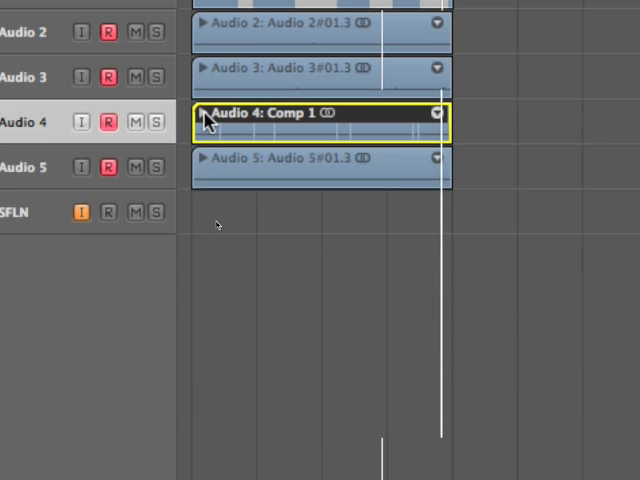
pyautogui.click(204, 114)
pyautogui.click(204, 114)
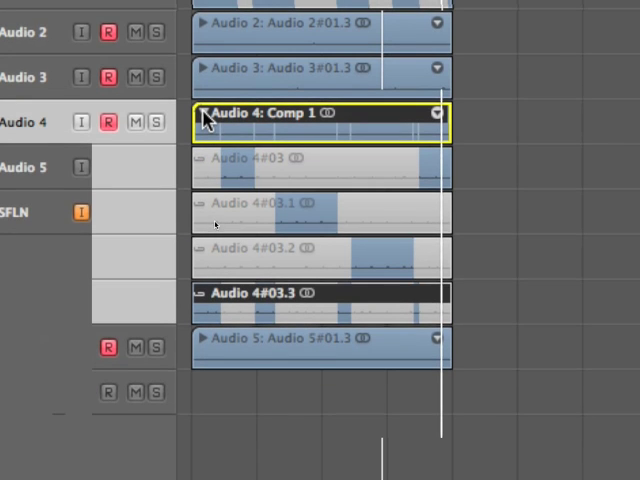
pyautogui.click(204, 115)
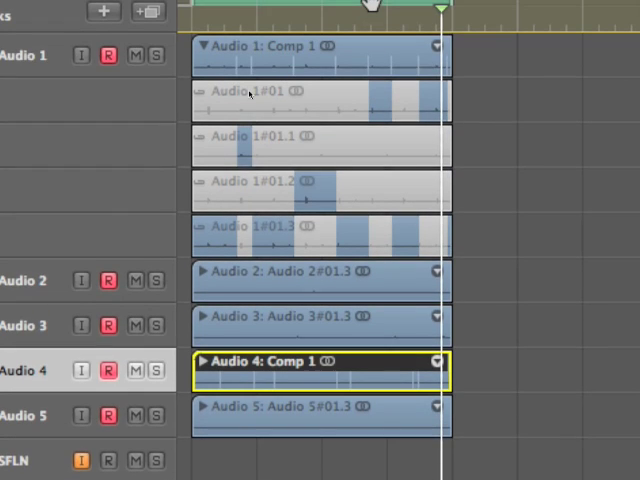
# Step: Collapse the Audio 1 take folder and bring up its take and comp options menu
pyautogui.click(203, 45)
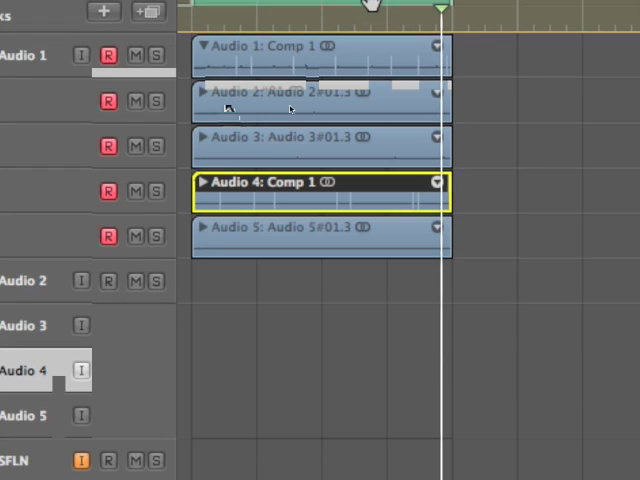
pyautogui.click(311, 96)
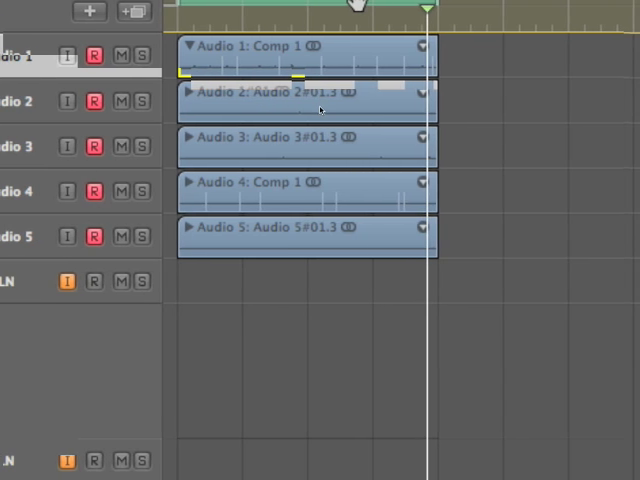
pyautogui.click(422, 46)
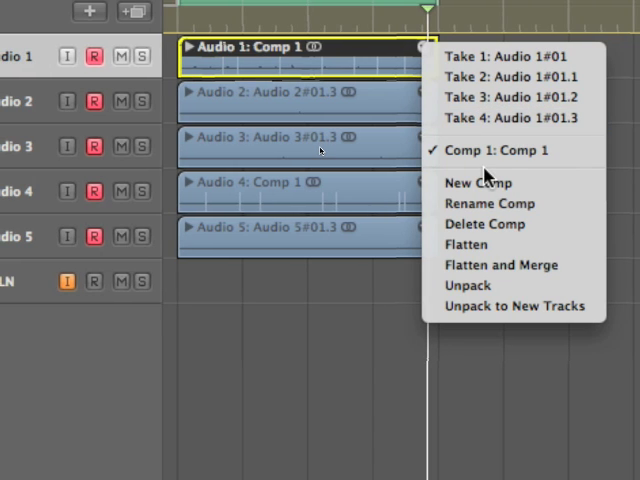
# Step: Create a New Comp for Audio 1 and swipe fresh sections, including take Audio 1#01.3, into Comp 2
pyautogui.click(485, 178)
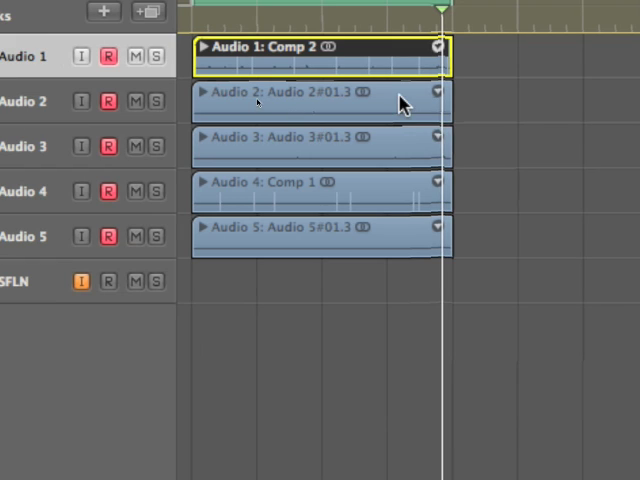
pyautogui.click(203, 47)
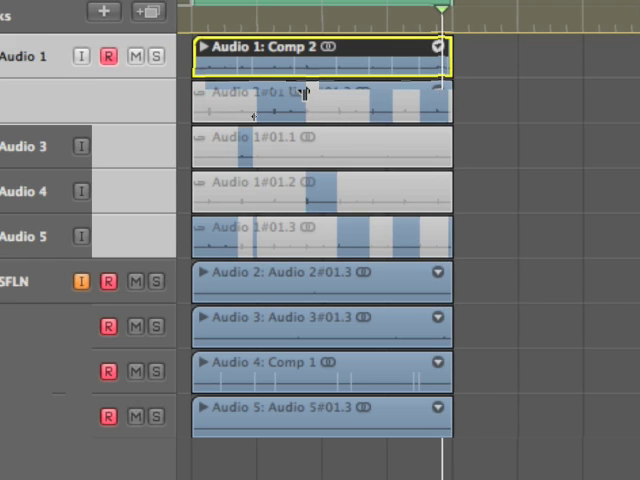
pyautogui.moveTo(321, 145); pyautogui.dragTo(383, 144)
pyautogui.moveTo(364, 190); pyautogui.dragTo(433, 193)
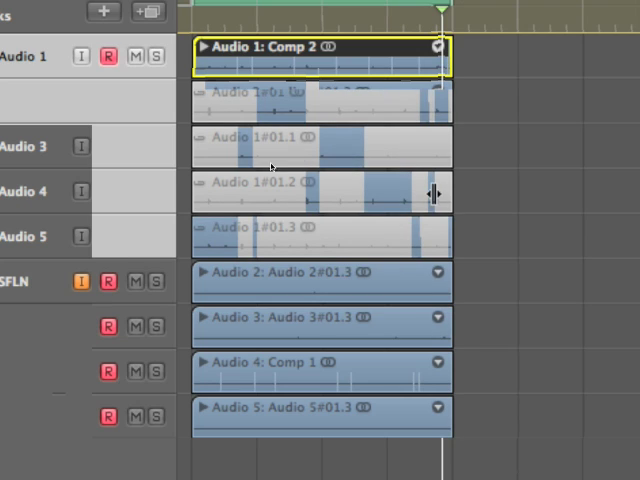
pyautogui.moveTo(255, 232); pyautogui.dragTo(313, 232)
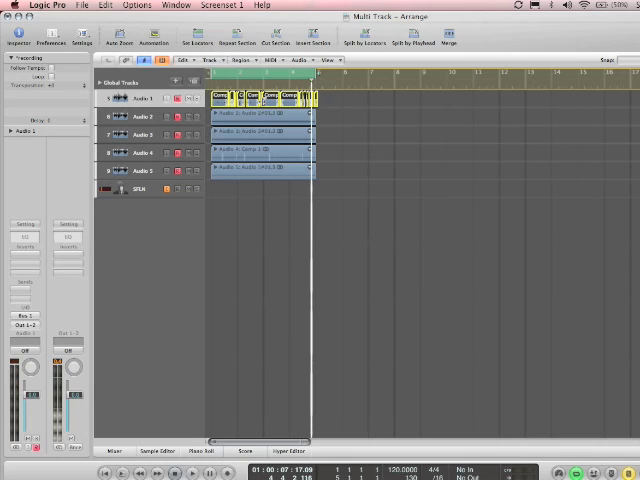
# Step: Zoom to the selection and drag the first Comp 2 region boundary to the left
pyautogui.press('z')
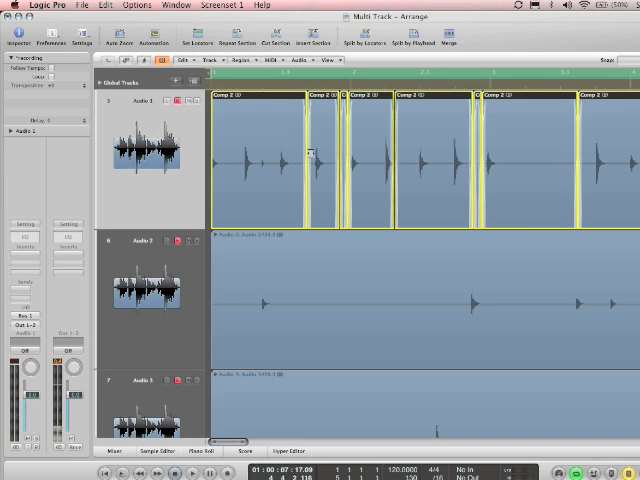
pyautogui.scroll(-1, 309, 155)
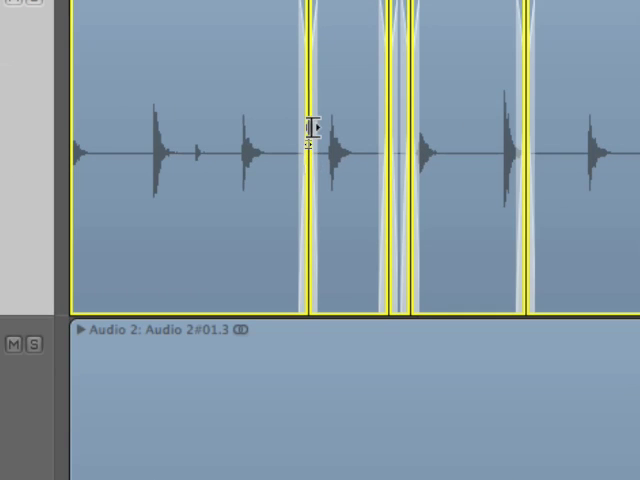
pyautogui.moveTo(308, 128)
pyautogui.mouseDown()
pyautogui.moveTo(291, 131)
pyautogui.moveTo(310, 127)
pyautogui.mouseUp()
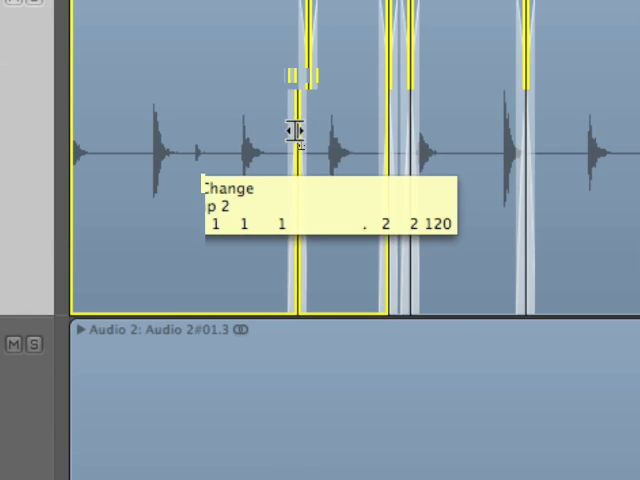
pyautogui.moveTo(310, 127)
pyautogui.mouseDown()
pyautogui.moveTo(272, 124)
pyautogui.moveTo(271, 131)
pyautogui.mouseUp()
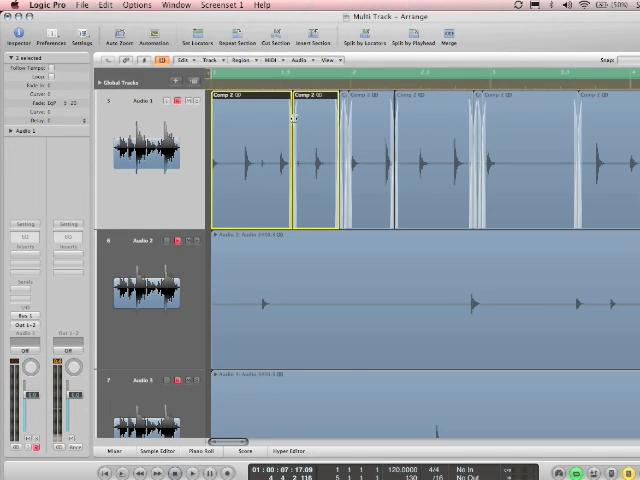
# Step: Flatten and merge the Audio 2 take folder into a single Audio 2#01.3 region, then deselect
pyautogui.click(177, 157)
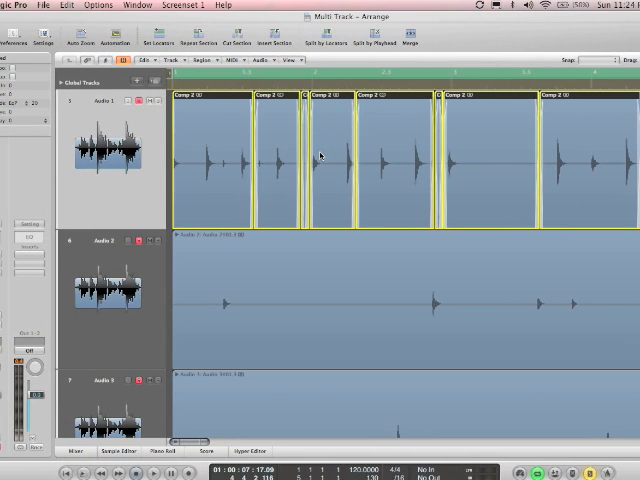
pyautogui.press('z')
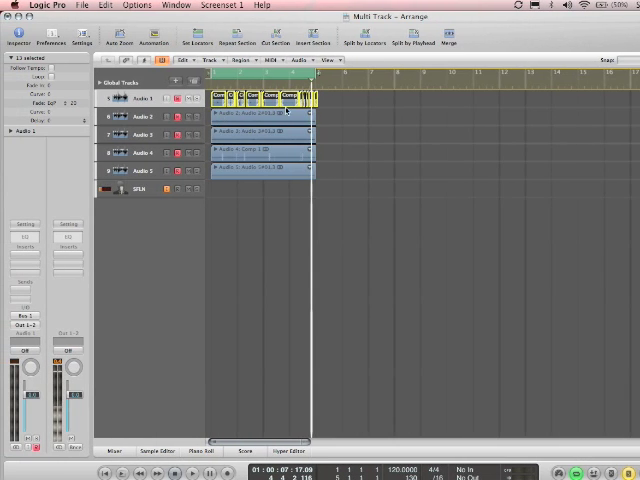
pyautogui.click(310, 113)
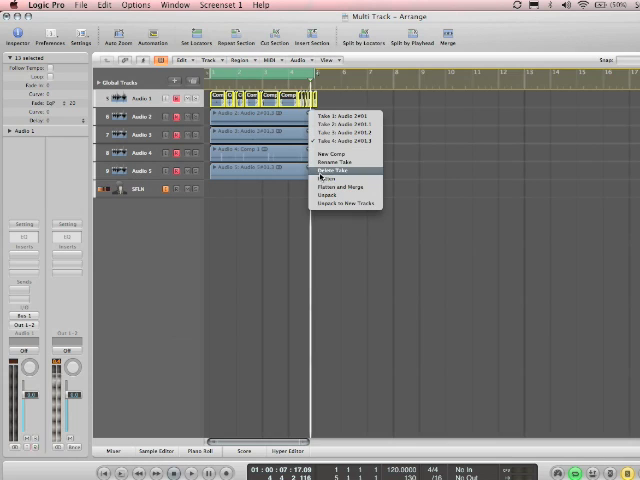
pyautogui.click(330, 187)
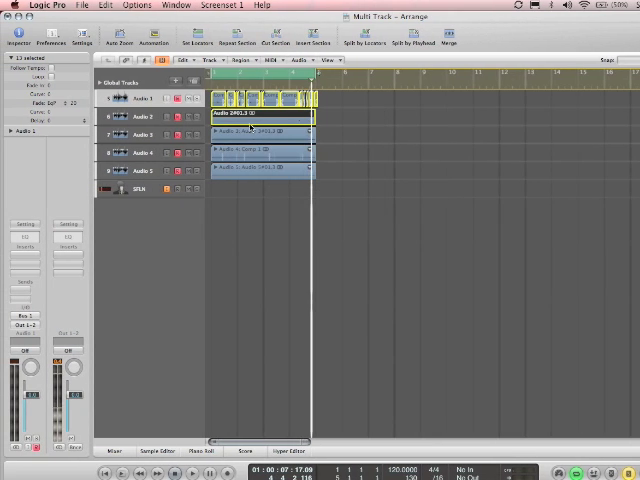
pyautogui.click(248, 132)
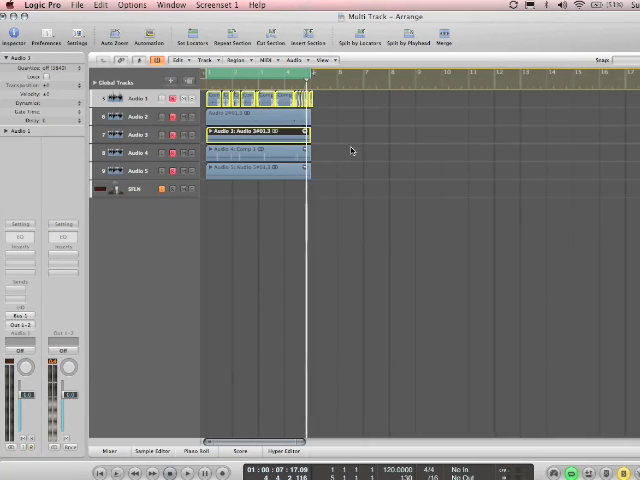
pyautogui.click(351, 149)
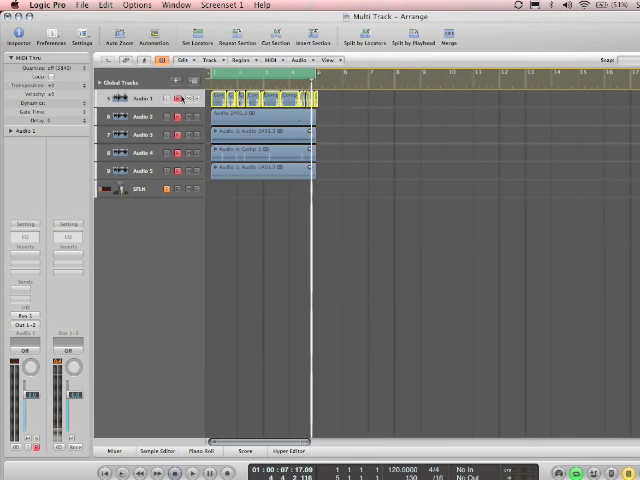
# Step: Turn off record-enable on Audio 1–4 and marquee-select all drum regions for packing
pyautogui.click(178, 98)
pyautogui.click(178, 116)
pyautogui.click(178, 134)
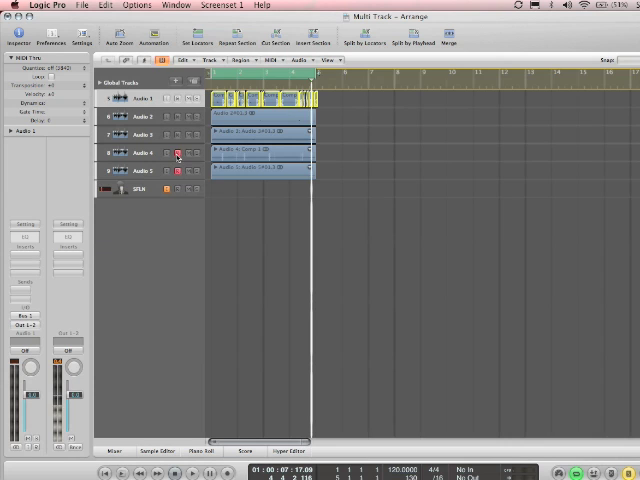
pyautogui.click(178, 152)
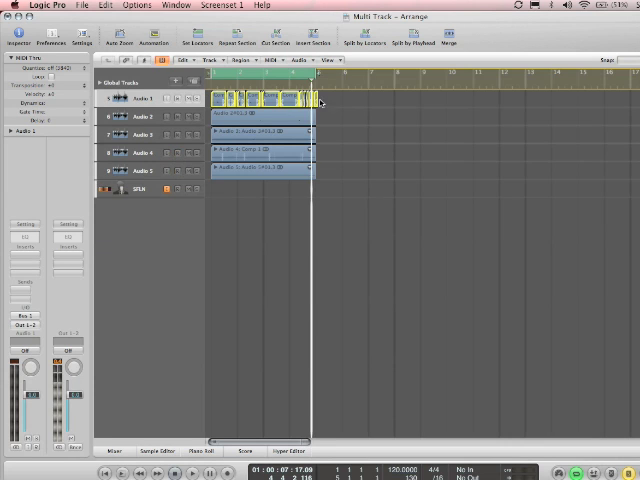
pyautogui.moveTo(332, 92); pyautogui.dragTo(202, 226)
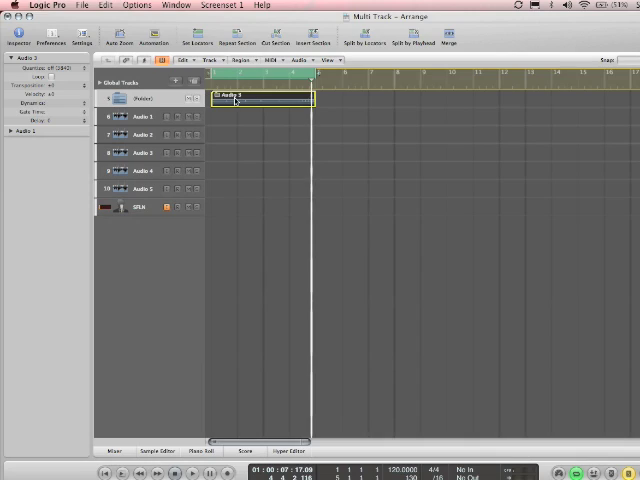
# Step: Option-drag copies of the drum folder region along the timeline and check inside the folder
pyautogui.moveTo(236, 101)
pyautogui.mouseDown()
pyautogui.moveTo(337, 100)
pyautogui.moveTo(320, 94)
pyautogui.mouseUp()
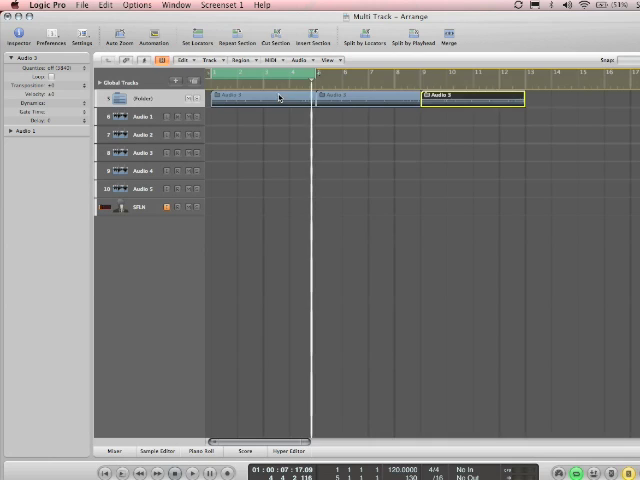
pyautogui.click(279, 98)
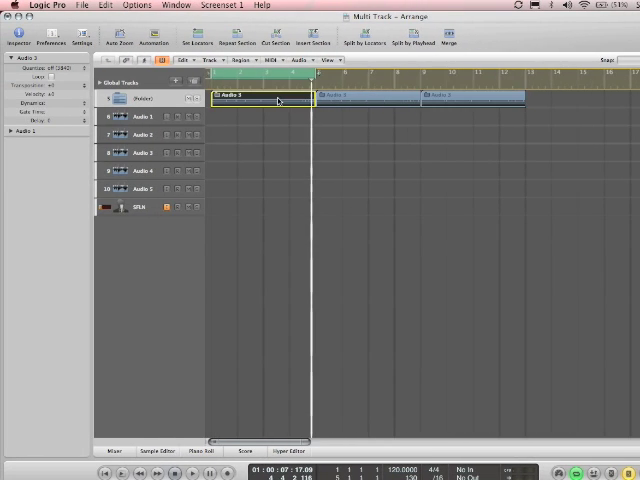
pyautogui.doubleClick(279, 100)
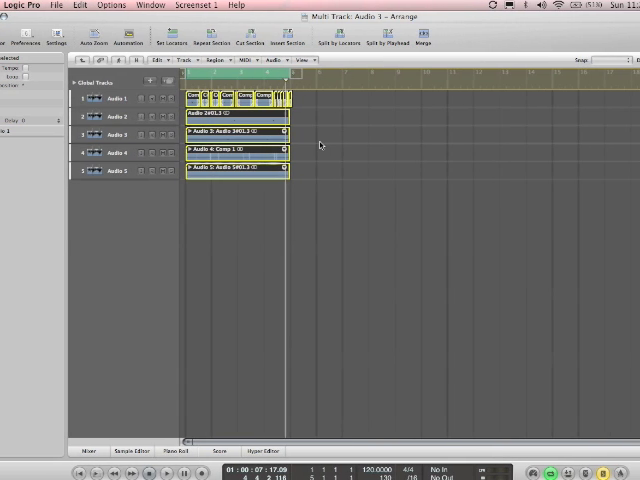
pyautogui.doubleClick(320, 146)
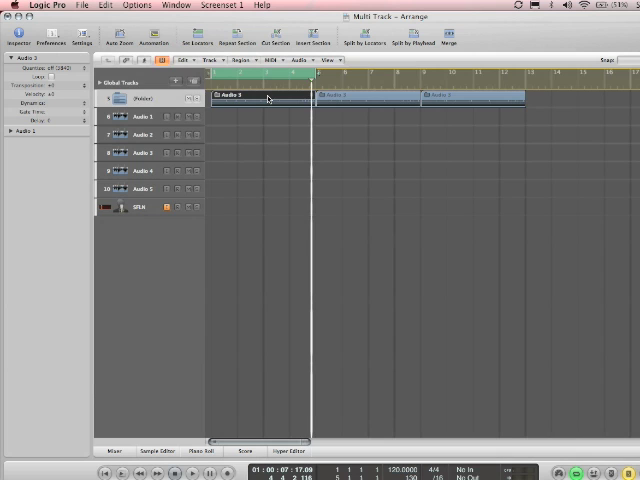
pyautogui.doubleClick(268, 98)
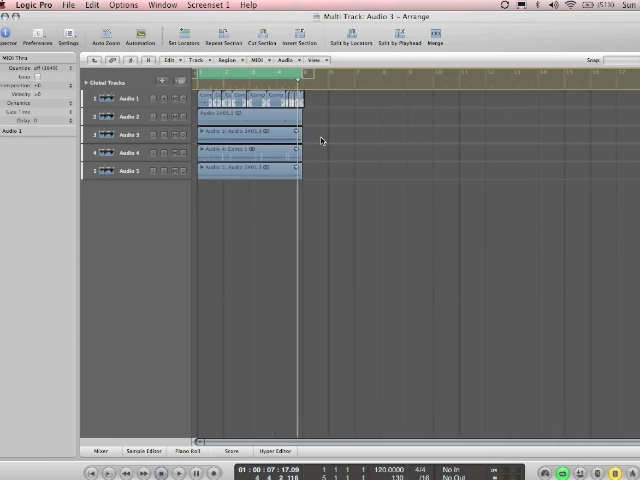
pyautogui.doubleClick(320, 141)
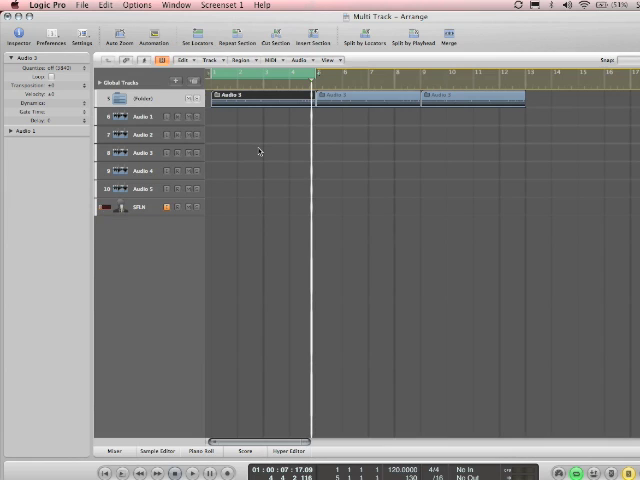
pyautogui.doubleClick(228, 100)
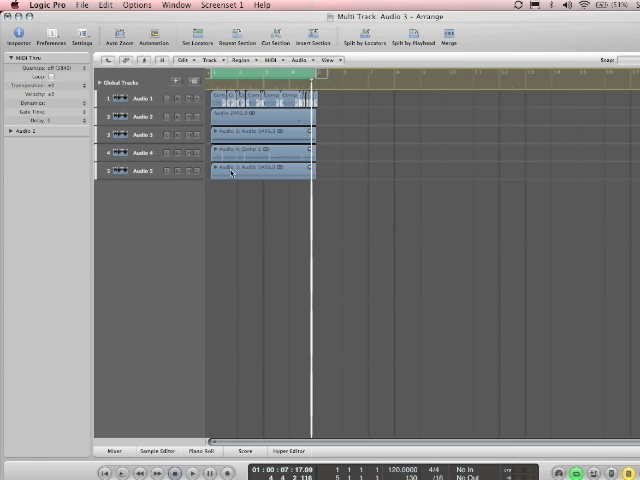
pyautogui.doubleClick(335, 134)
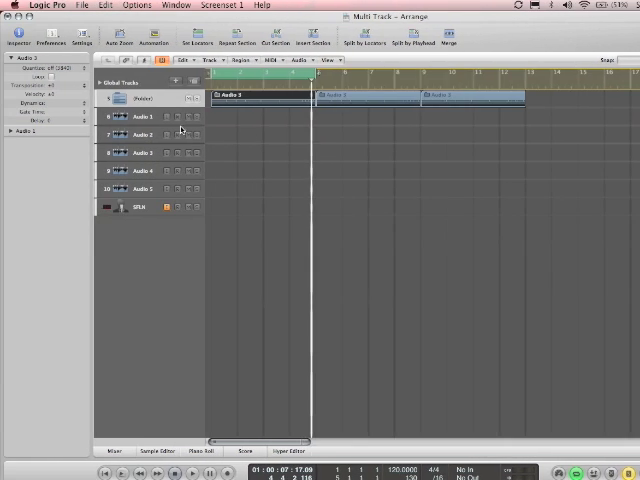
# Step: Delete the leftover empty Audio tracks outside the folder and verify the folder's contents
pyautogui.click(128, 116)
pyautogui.press('super+BackSpace')
pyautogui.press('super+BackSpace')
pyautogui.press('super+BackSpace')
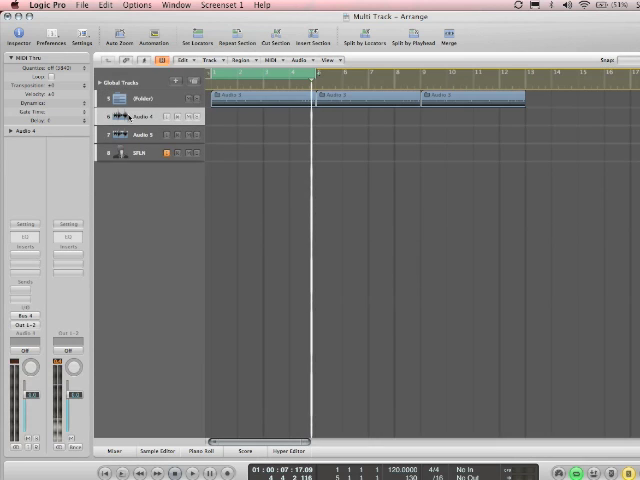
pyautogui.press('super+BackSpace')
pyautogui.press('super+BackSpace')
pyautogui.click(143, 99)
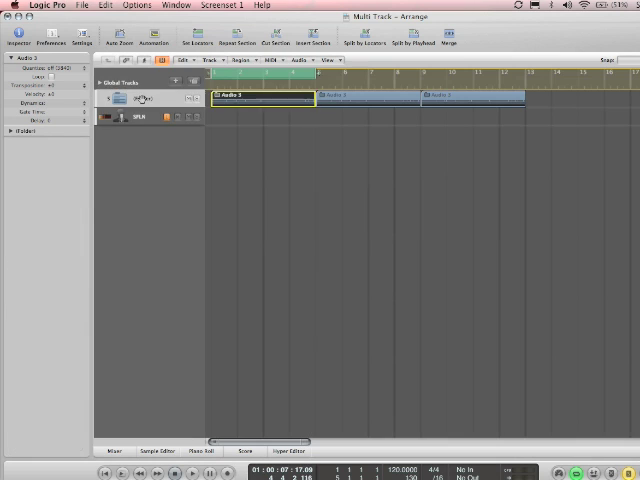
pyautogui.doubleClick(239, 101)
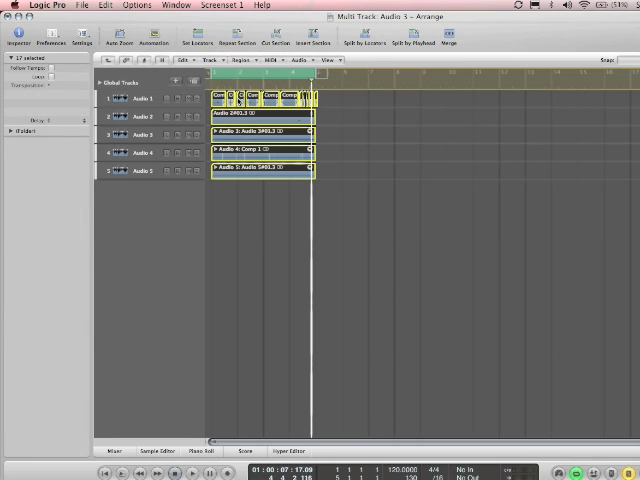
pyautogui.doubleClick(272, 215)
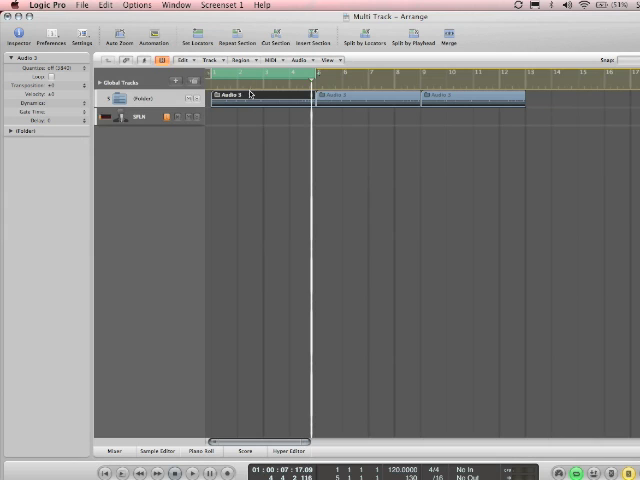
# Step: Unpack the first folder region onto new tracks and dismiss the overlapping-regions prompt
pyautogui.press('Escape')
pyautogui.press('Escape')
pyautogui.click(238, 60)
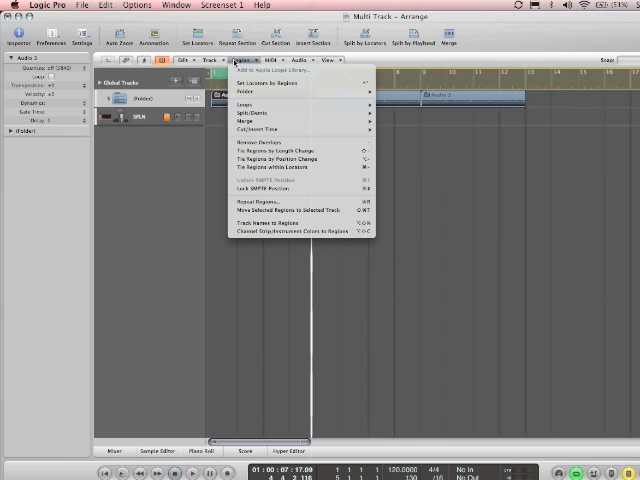
pyautogui.moveTo(140, 91)
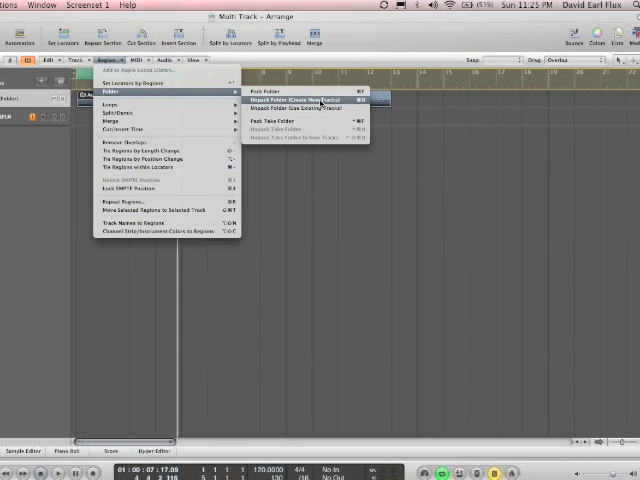
pyautogui.click(321, 102)
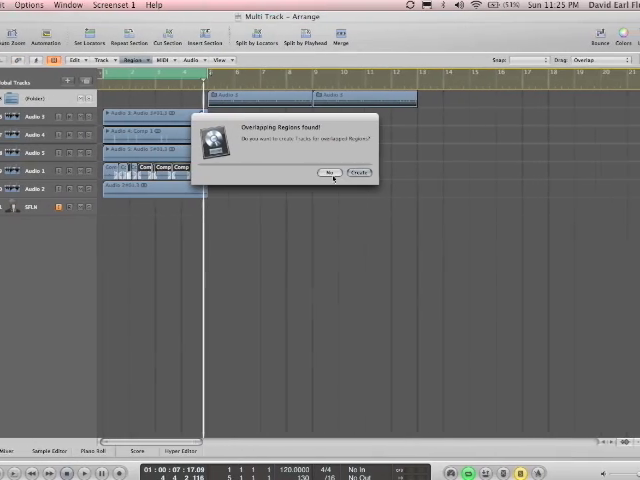
pyautogui.click(437, 172)
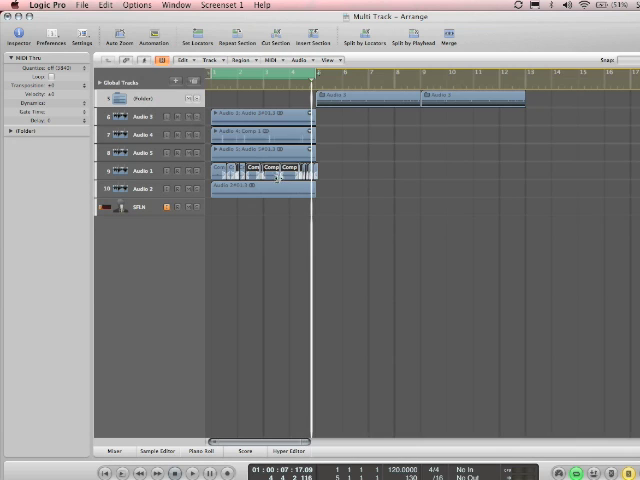
# Step: Review the takes inside the Audio 3 and Audio 4 take folders, leaving them unchanged
pyautogui.click(215, 116)
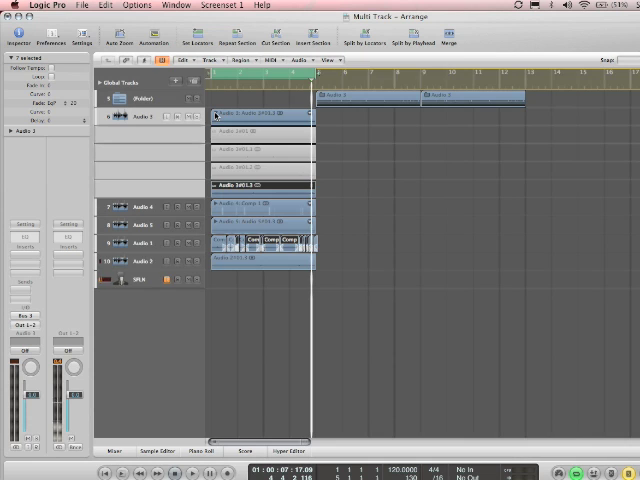
pyautogui.click(215, 116)
pyautogui.click(215, 133)
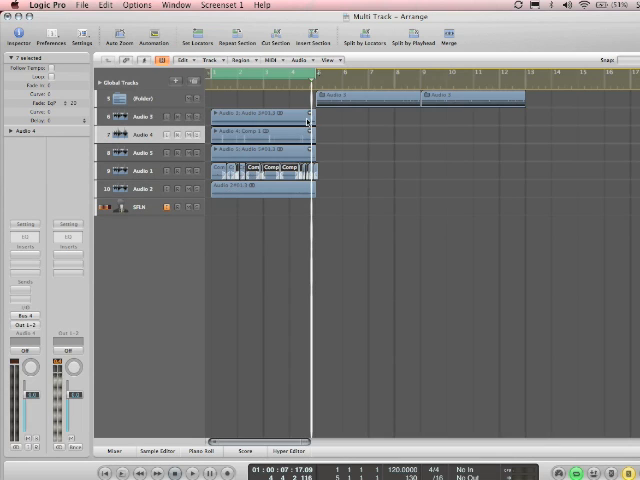
pyautogui.click(310, 115)
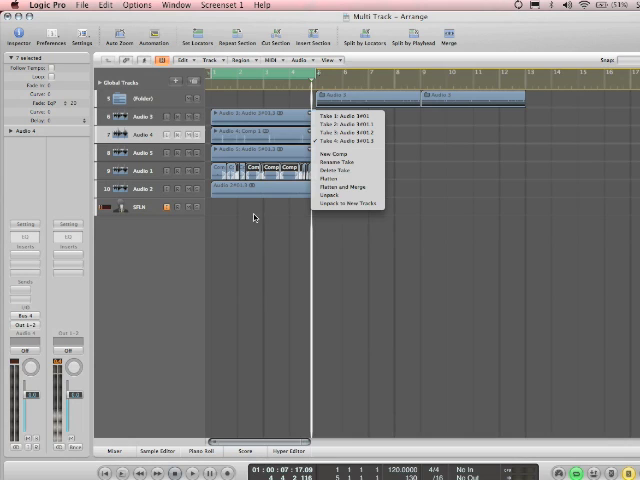
pyautogui.click(244, 127)
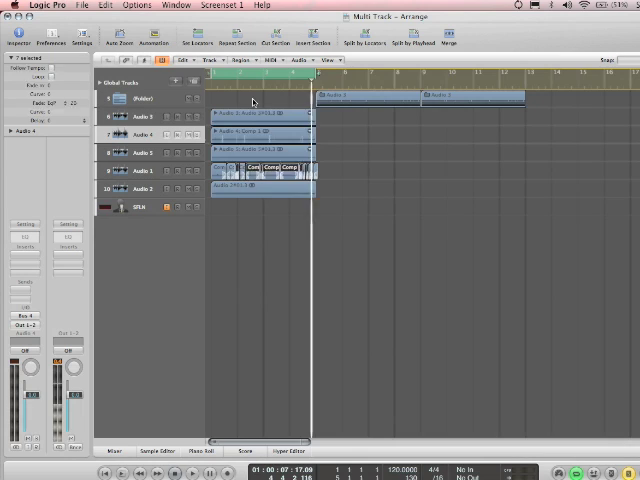
# Step: Rubber-band select the regions on the unpacked drum tracks
pyautogui.moveTo(254, 101); pyautogui.dragTo(250, 188)
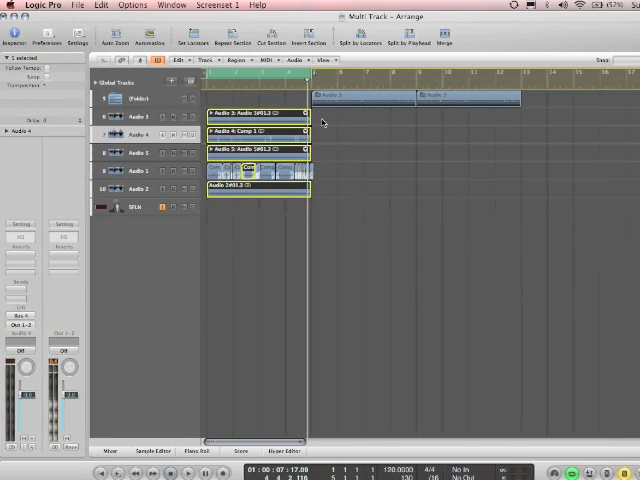
pyautogui.moveTo(321, 121)
pyautogui.mouseDown()
pyautogui.moveTo(268, 140)
pyautogui.moveTo(210, 199)
pyautogui.mouseUp()
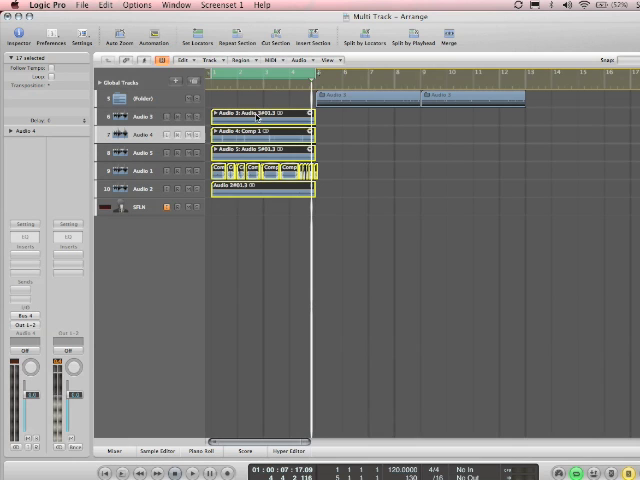
pyautogui.click(242, 60)
pyautogui.moveTo(200, 91)
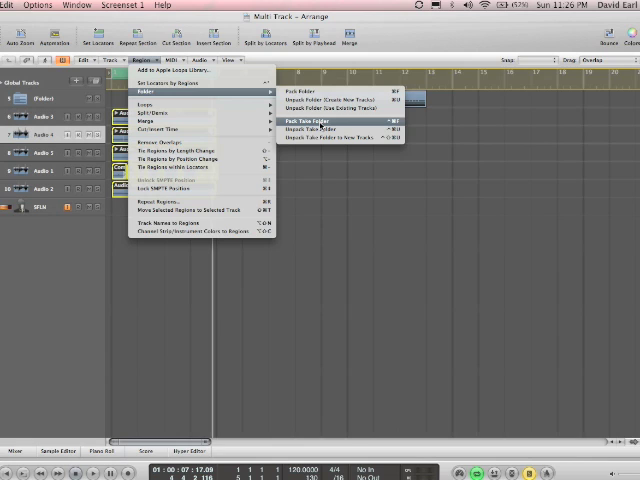
pyautogui.click(321, 124)
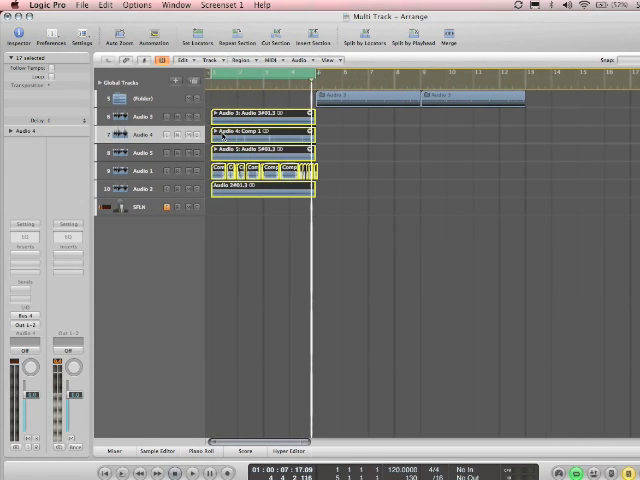